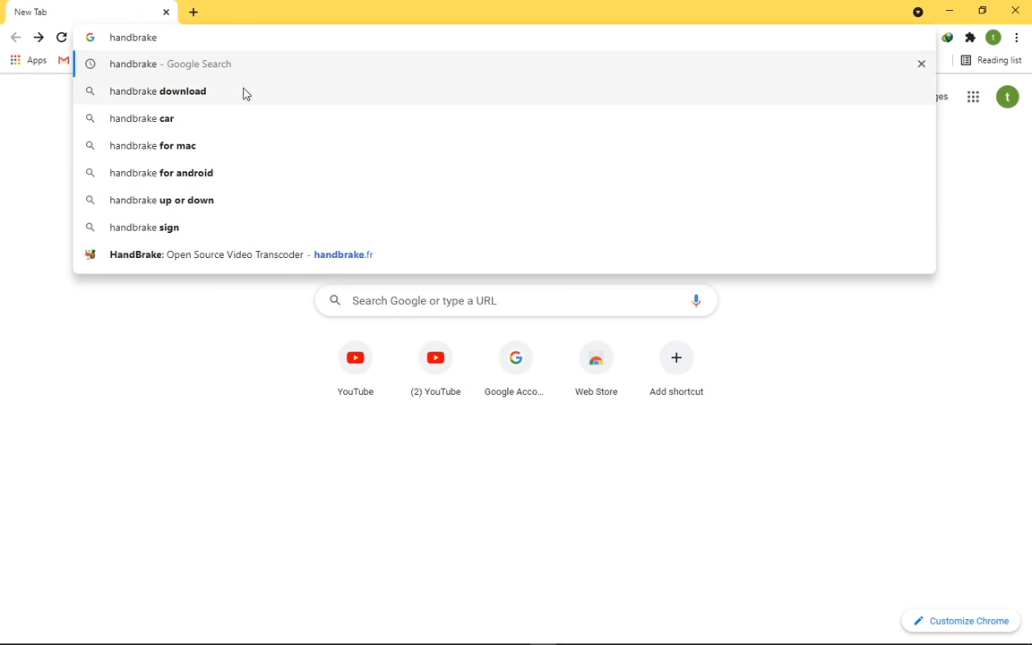
Search the web for handbrake and open the HandBrake: Open Source Video Transcoder website.
{"action": "key", "text": "Return"}
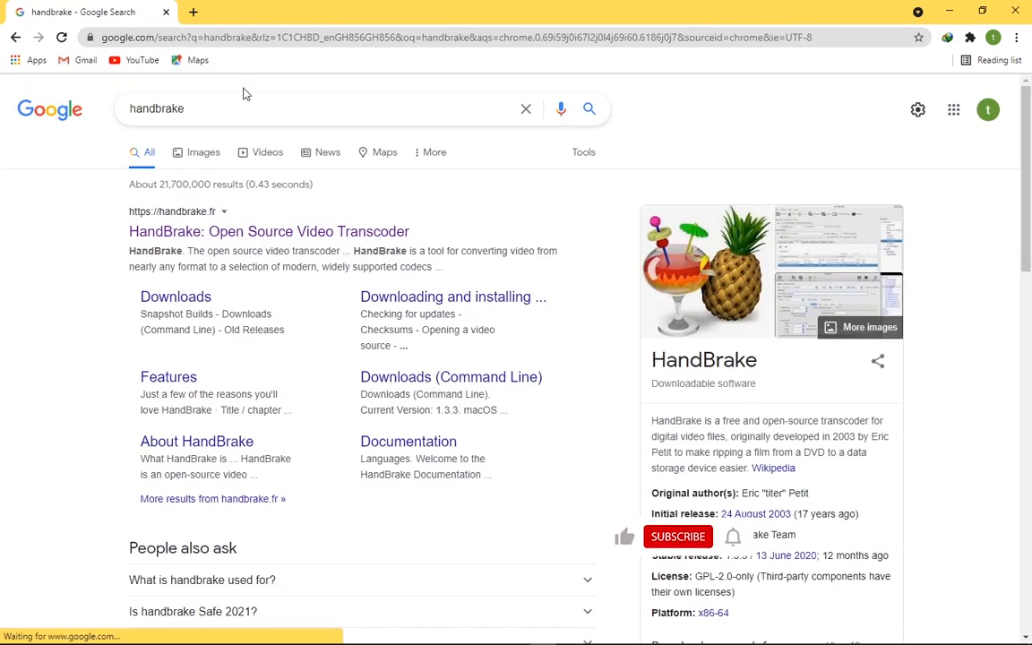
{"action": "left_click", "coordinate": [231, 235]}
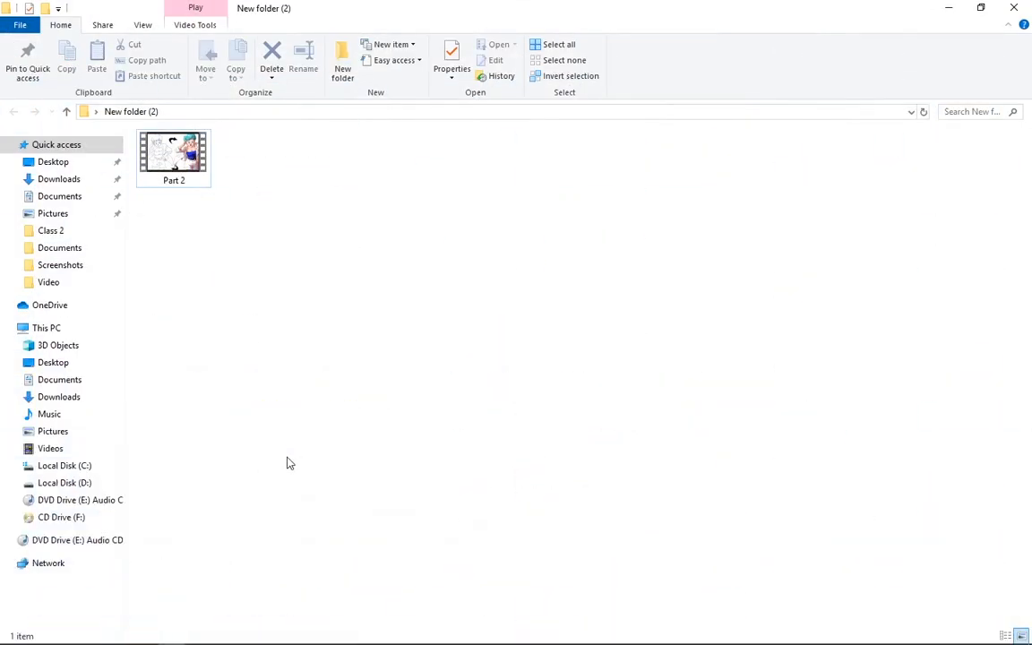
Launch the HandBrake desktop app and move its window clear of the Part 2 video in the folder.
{"action": "left_click", "coordinate": [38, 634]}
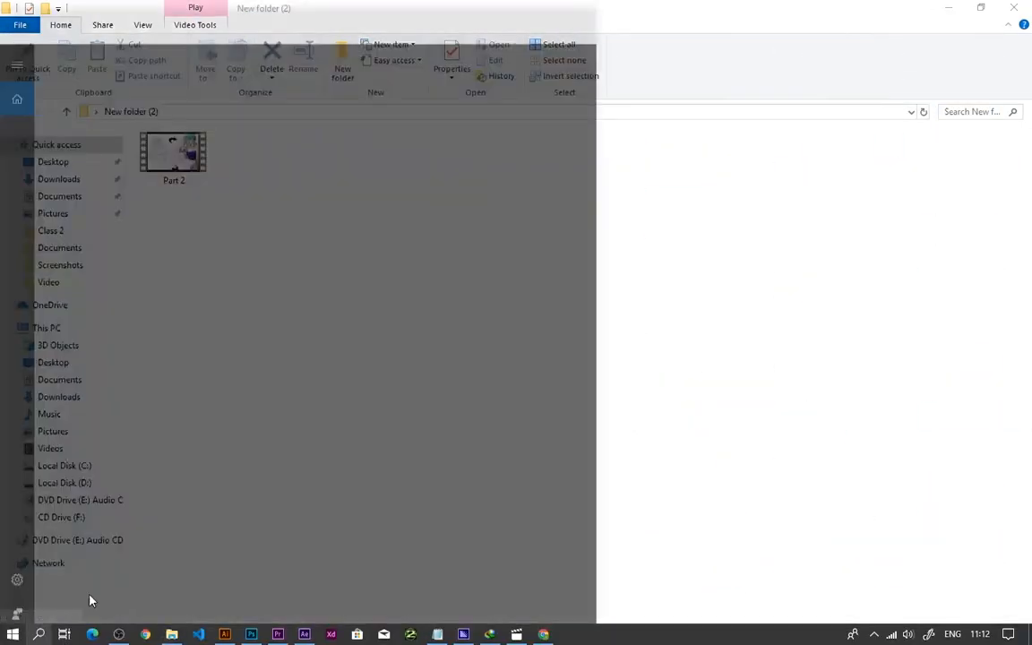
{"action": "type", "text": "han"}
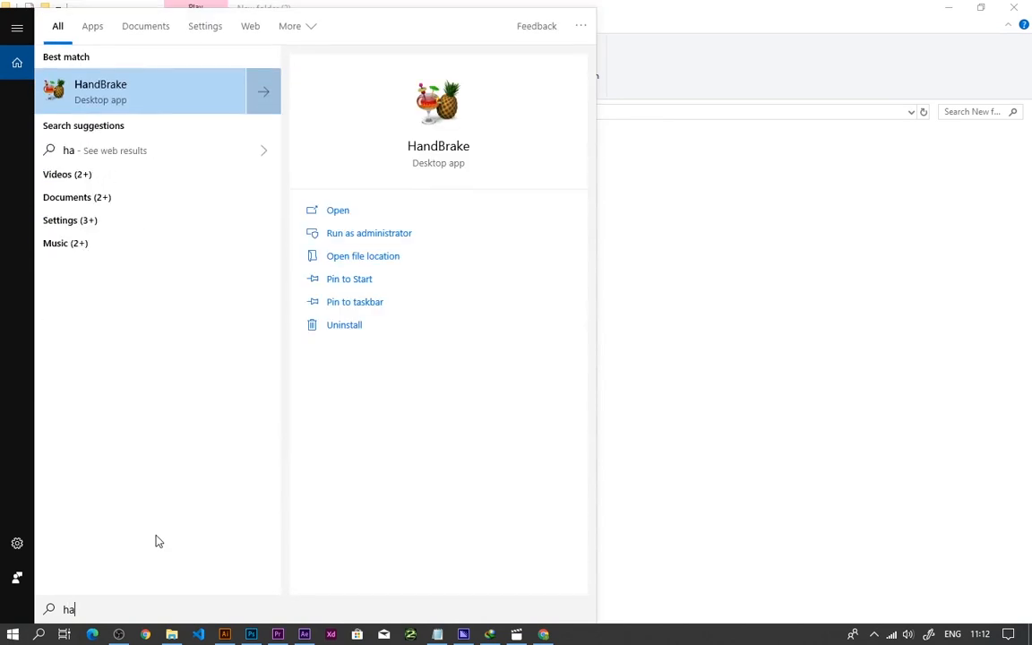
{"action": "type", "text": "d"}
{"action": "key", "text": "Escape"}
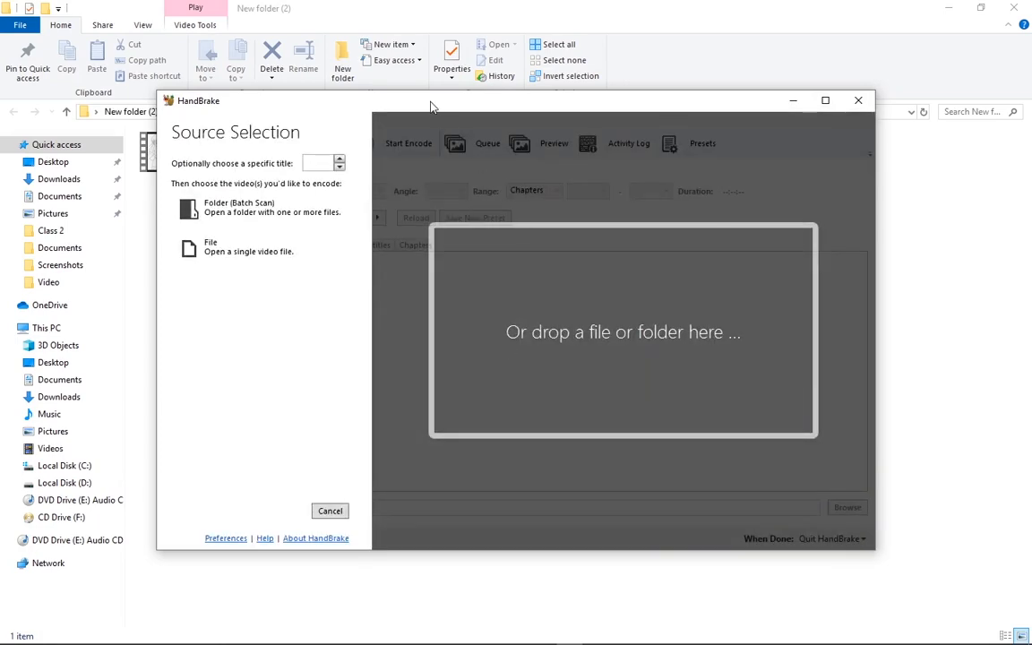
{"action": "left_click_drag", "start_coordinate": [430, 105], "coordinate": [496, 123]}
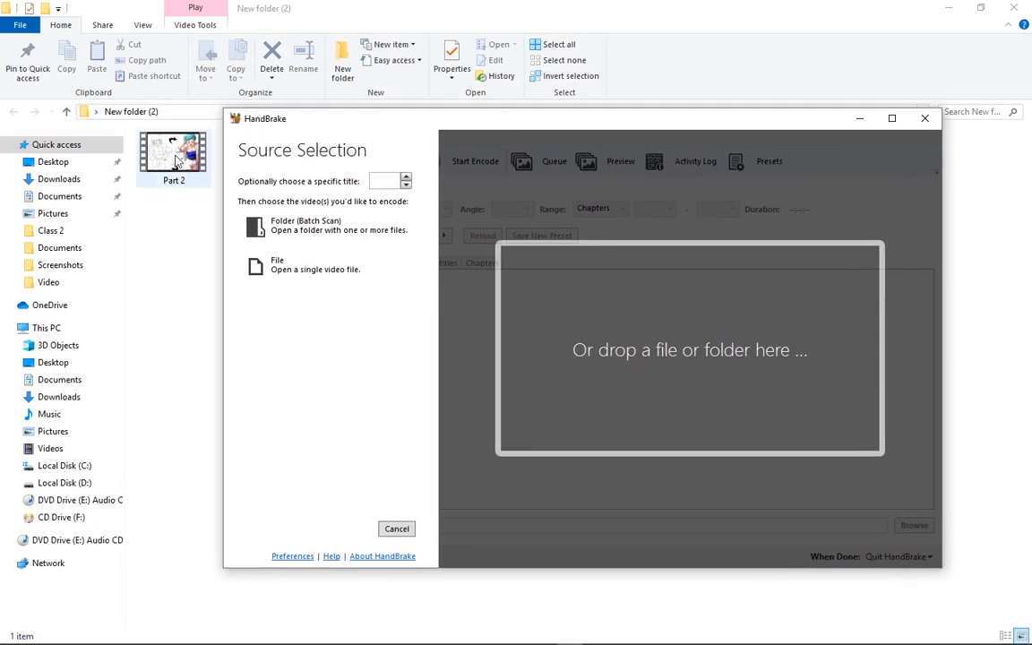
Load the Part 2 video from New folder (2) on the Desktop as a single-file source.
{"action": "left_click_drag", "start_coordinate": [176, 159], "coordinate": [172, 186]}
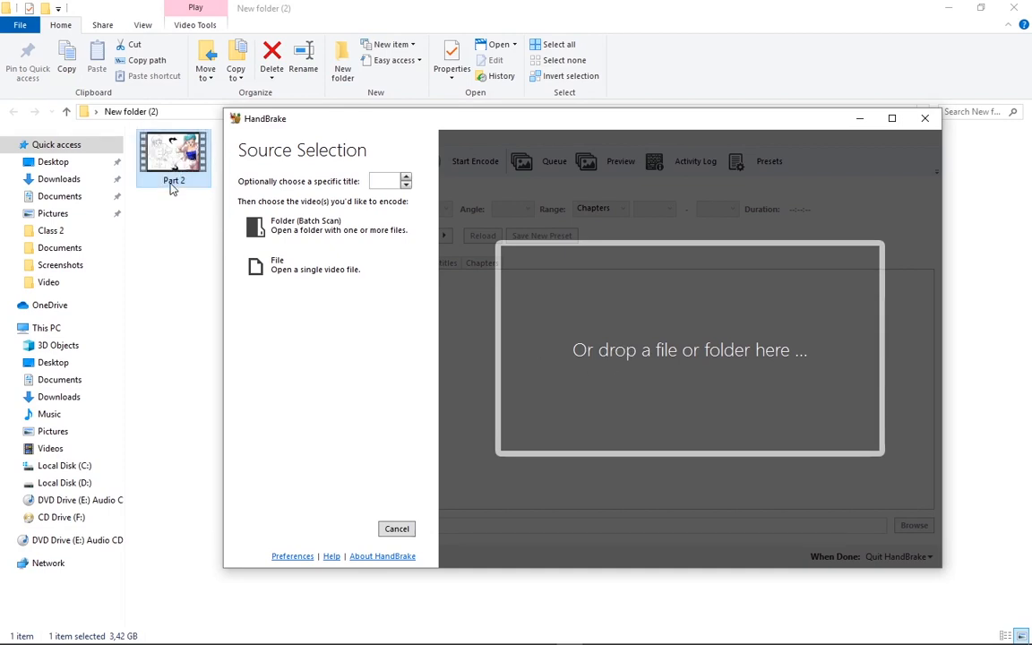
{"action": "left_click", "coordinate": [320, 272]}
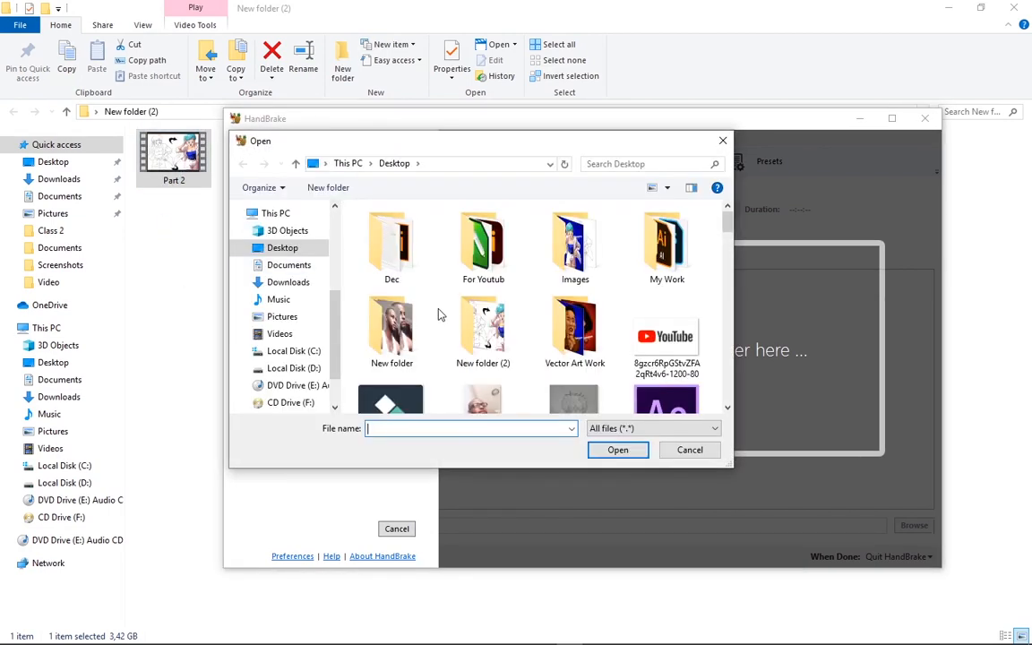
{"action": "double_click", "coordinate": [479, 331]}
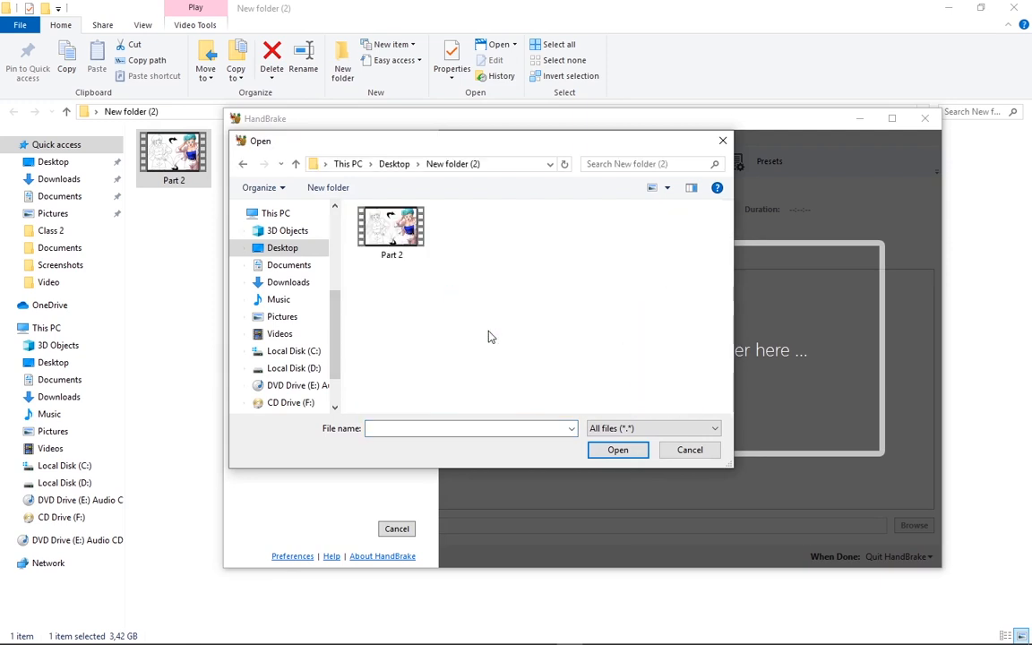
{"action": "left_click", "coordinate": [390, 233]}
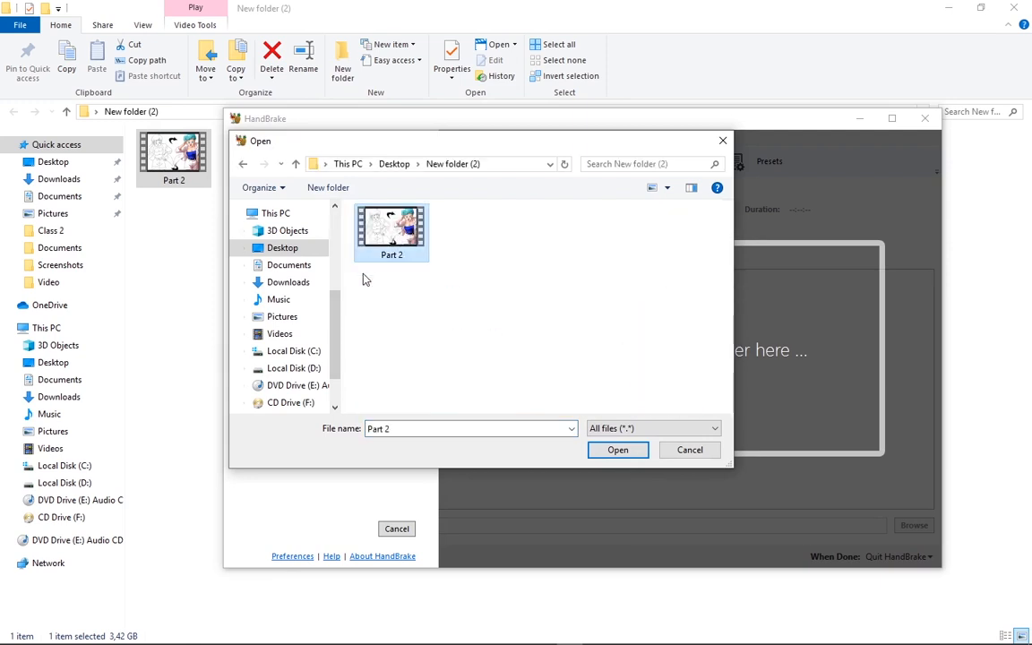
{"action": "left_click", "coordinate": [619, 449]}
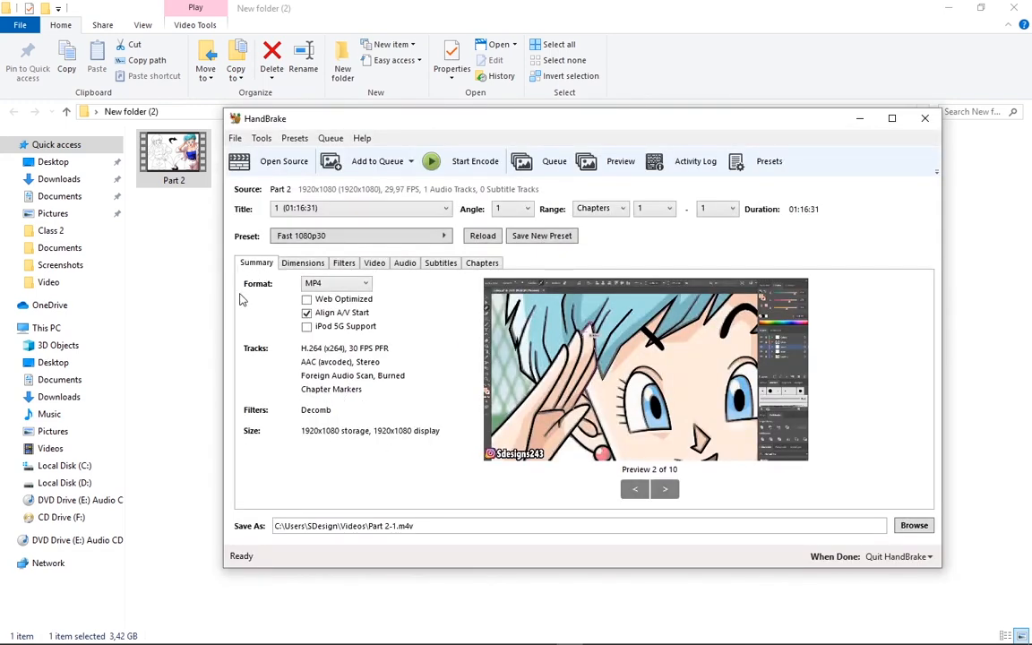
Keep MP4 as the output format with Web Optimized enabled and check the output dimensions.
{"action": "left_click", "coordinate": [334, 286]}
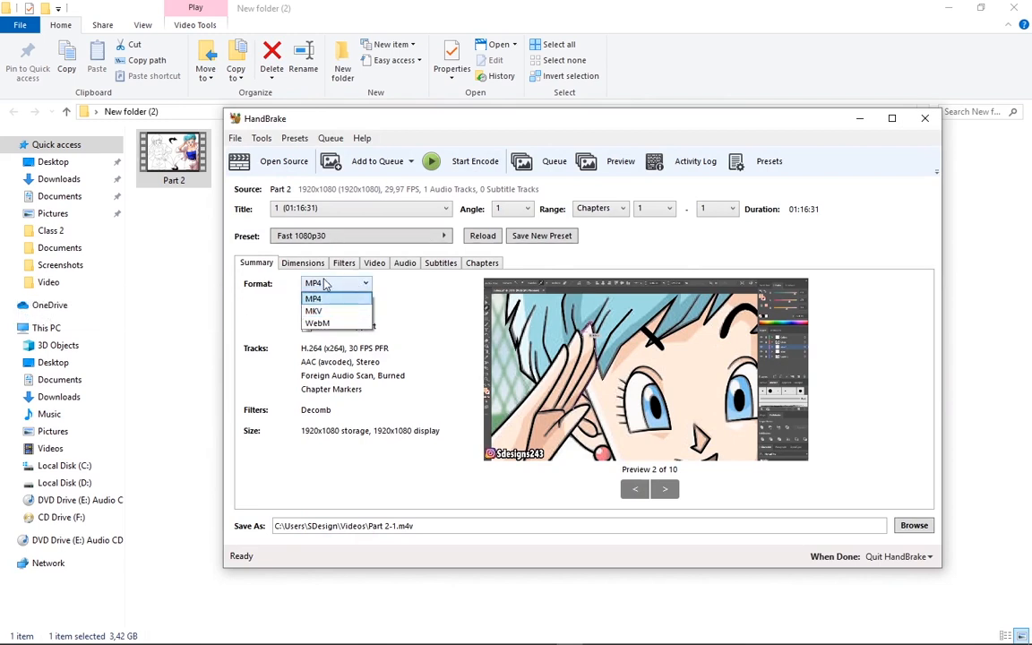
{"action": "left_click", "coordinate": [343, 287]}
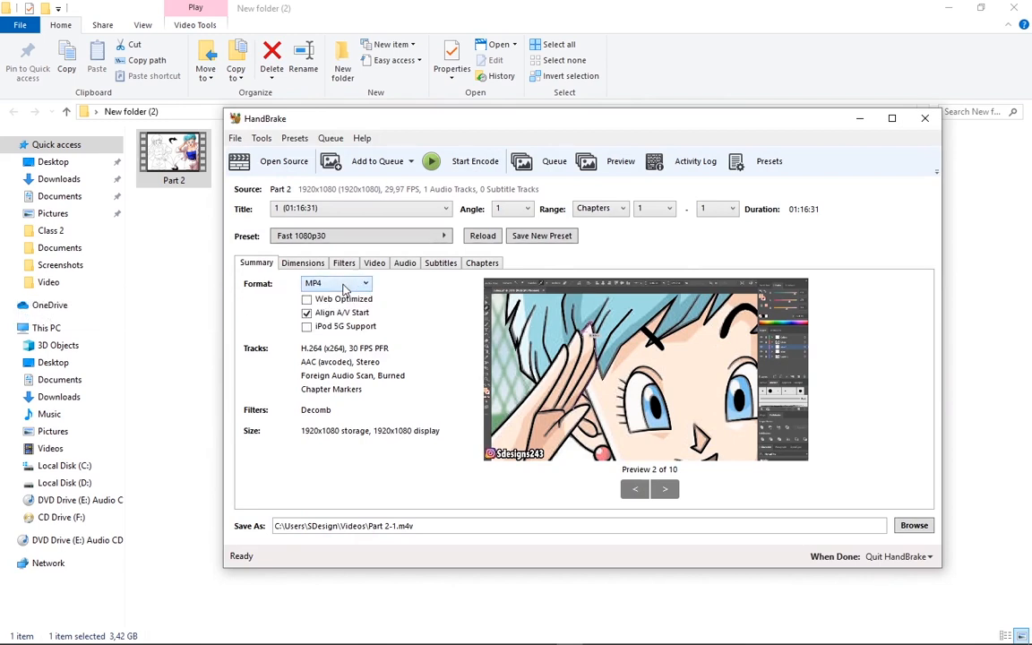
{"action": "left_click", "coordinate": [307, 300]}
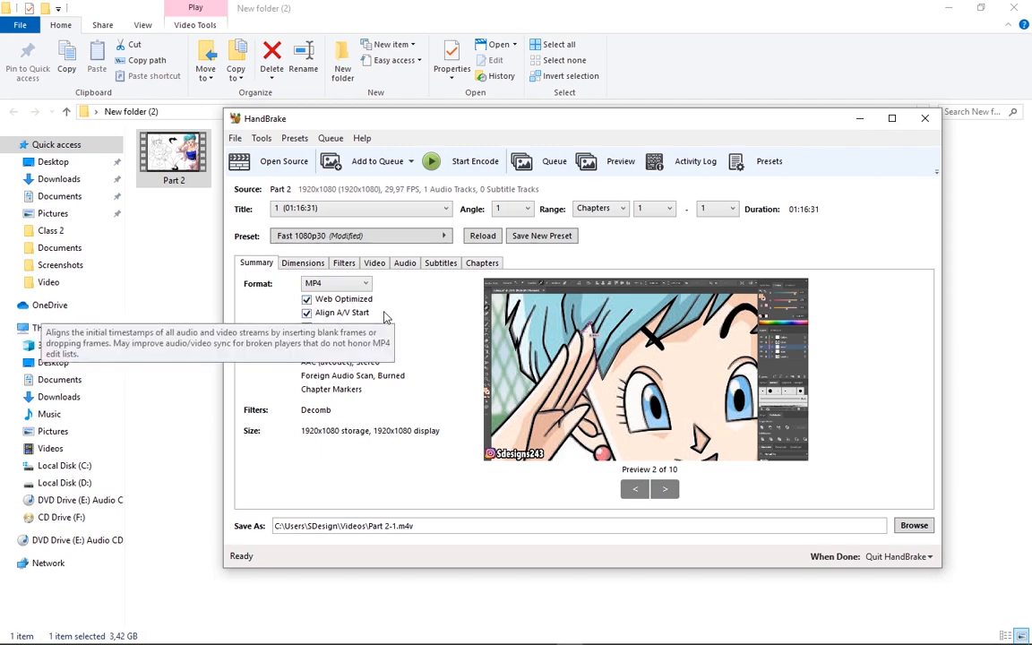
{"action": "left_click", "coordinate": [305, 263]}
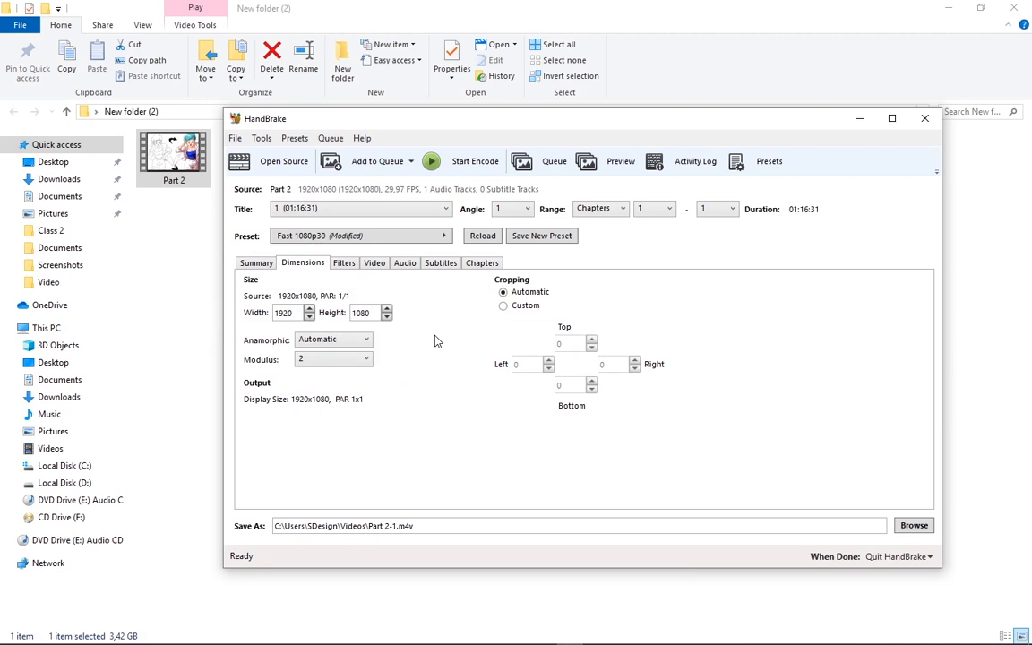
Choose the H.264 (x264) video codec and set the framerate to Same as source with Constant Framerate.
{"action": "left_click", "coordinate": [374, 265]}
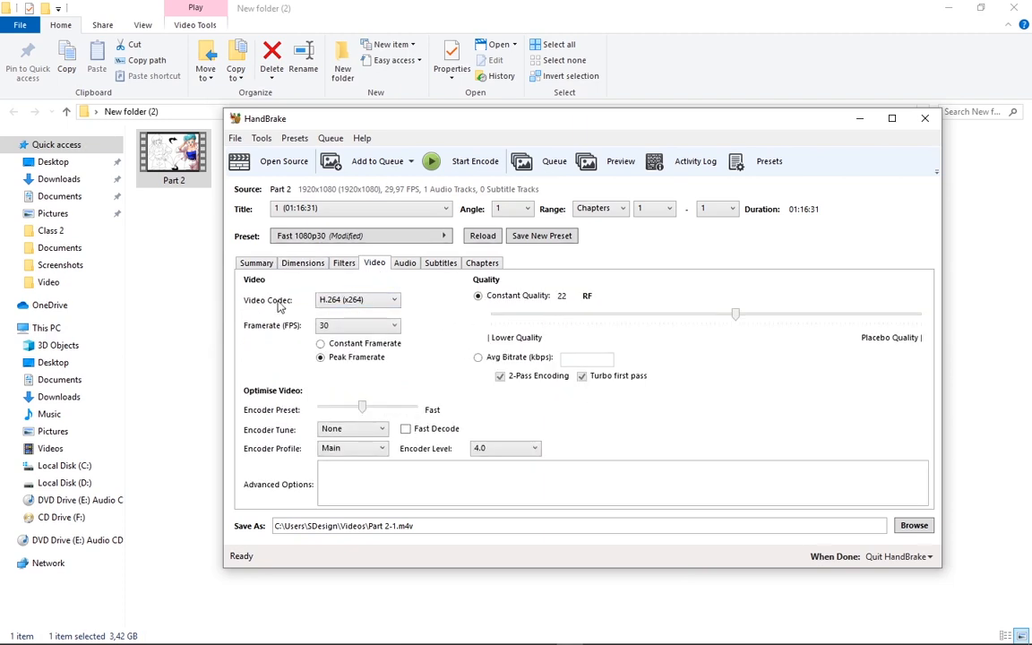
{"action": "left_click", "coordinate": [371, 302]}
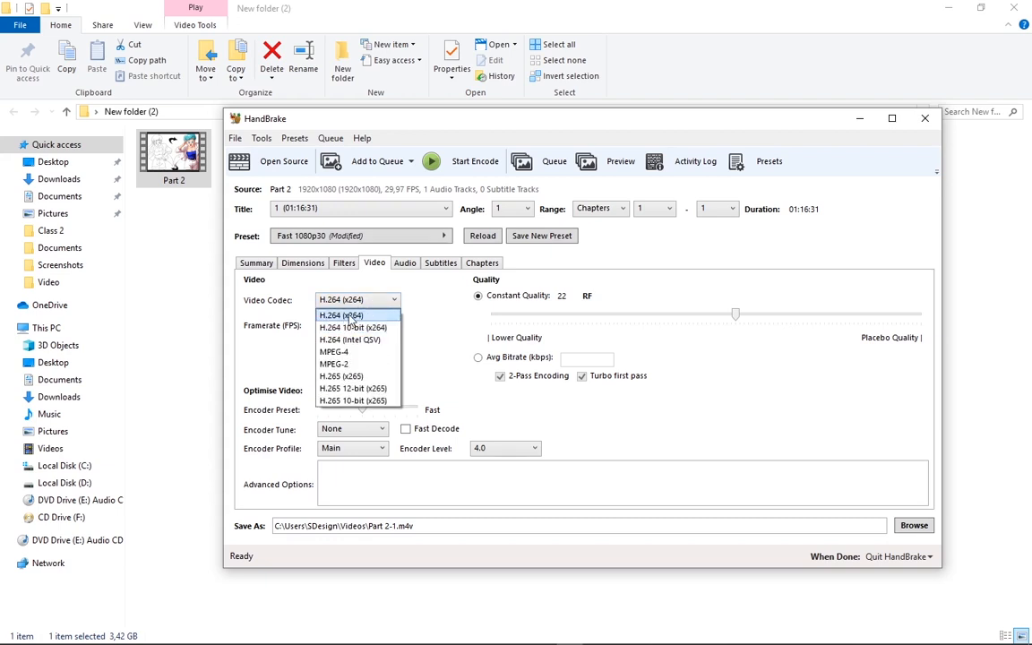
{"action": "left_click", "coordinate": [352, 318]}
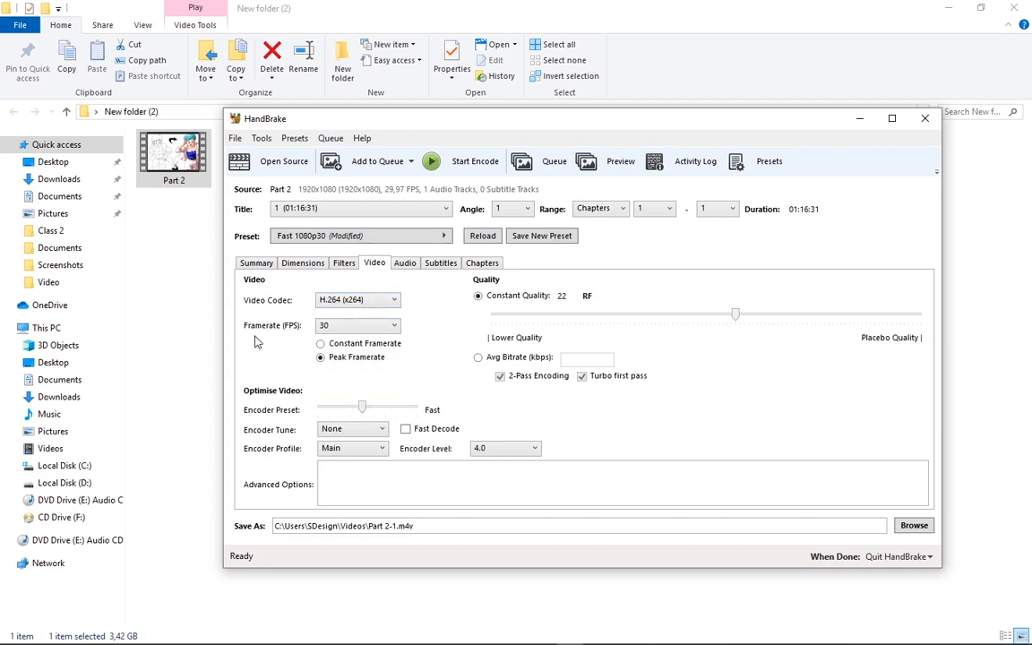
{"action": "left_click", "coordinate": [339, 326]}
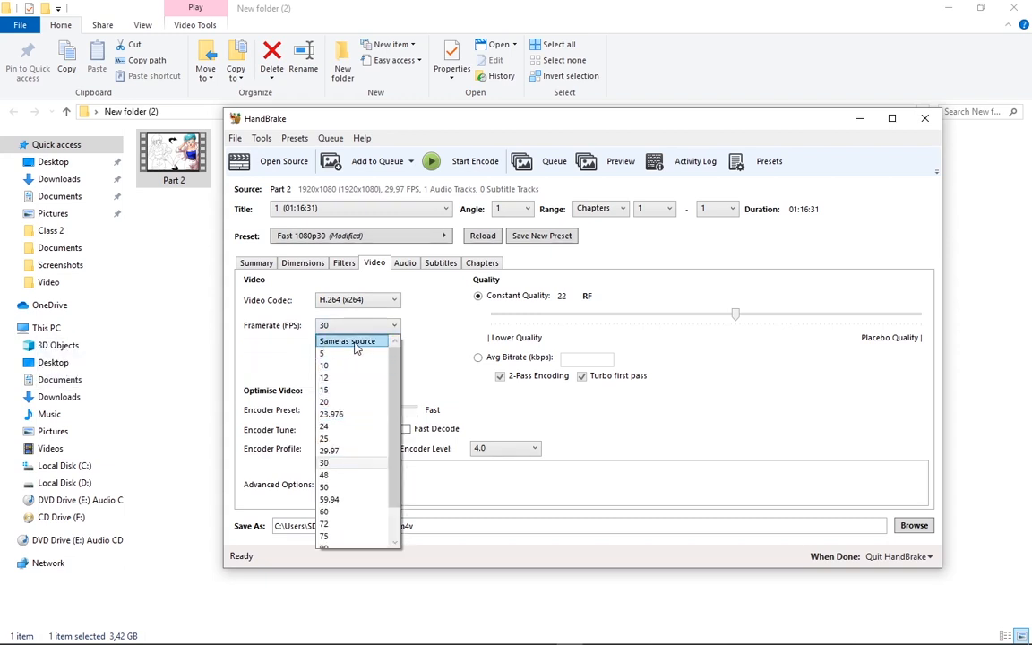
{"action": "left_click", "coordinate": [349, 348]}
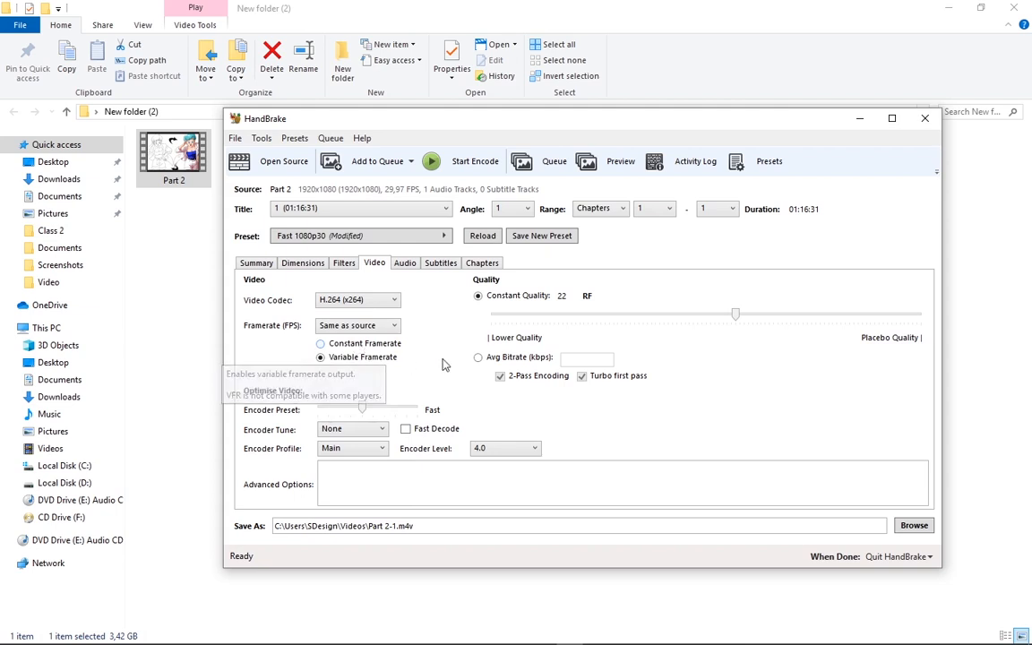
{"action": "left_click", "coordinate": [366, 344]}
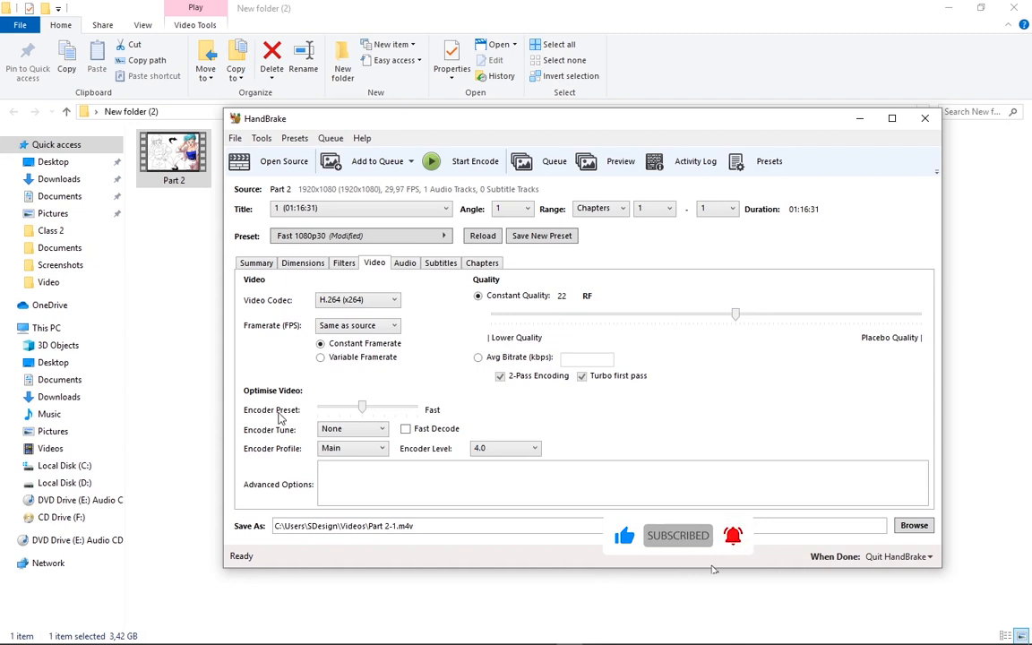
Set the encoder preset to Slow for the video optimisation.
{"action": "left_click", "coordinate": [380, 409]}
{"action": "left_click", "coordinate": [385, 411]}
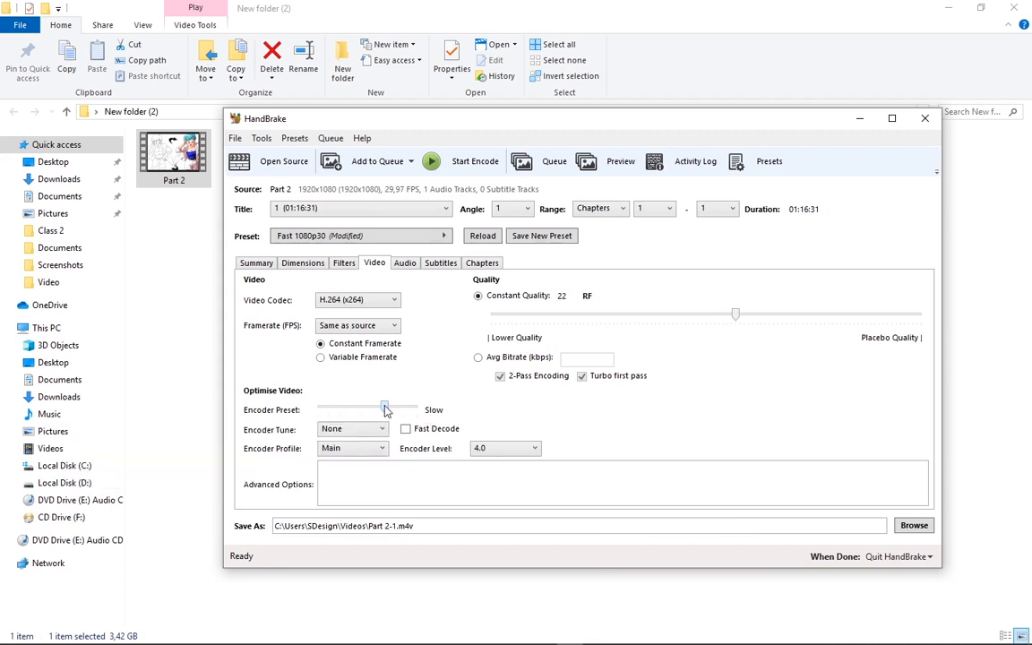
{"action": "left_click_drag", "start_coordinate": [388, 410], "coordinate": [407, 411]}
{"action": "left_click_drag", "start_coordinate": [407, 410], "coordinate": [383, 412]}
Set the output destination to New folder (2) on the Desktop with the file name "part 2 compress".
{"action": "left_click", "coordinate": [925, 531]}
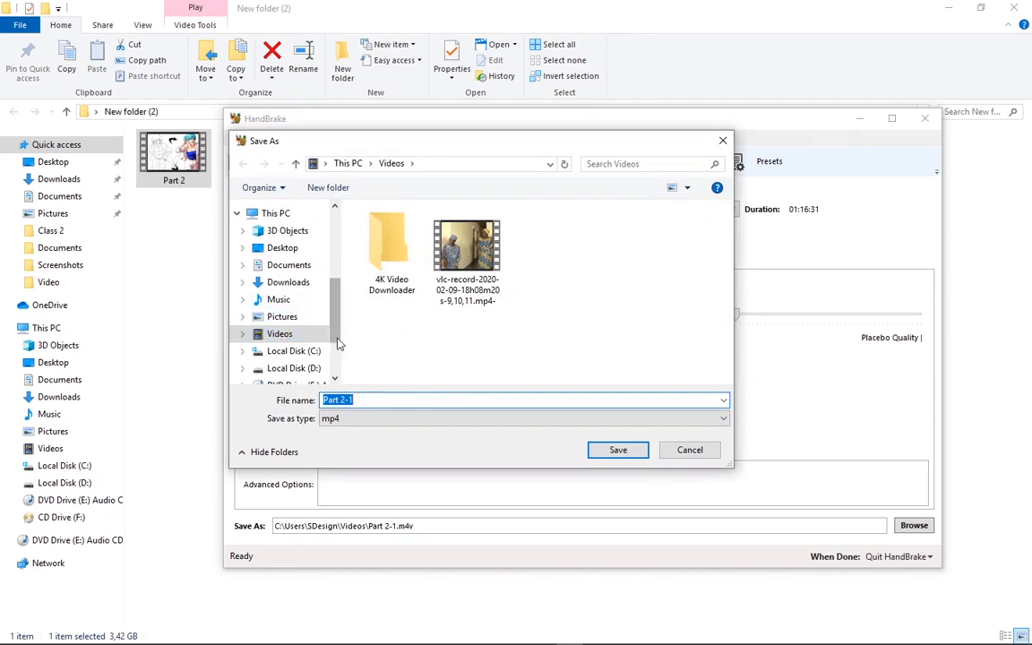
{"action": "left_click", "coordinate": [282, 250]}
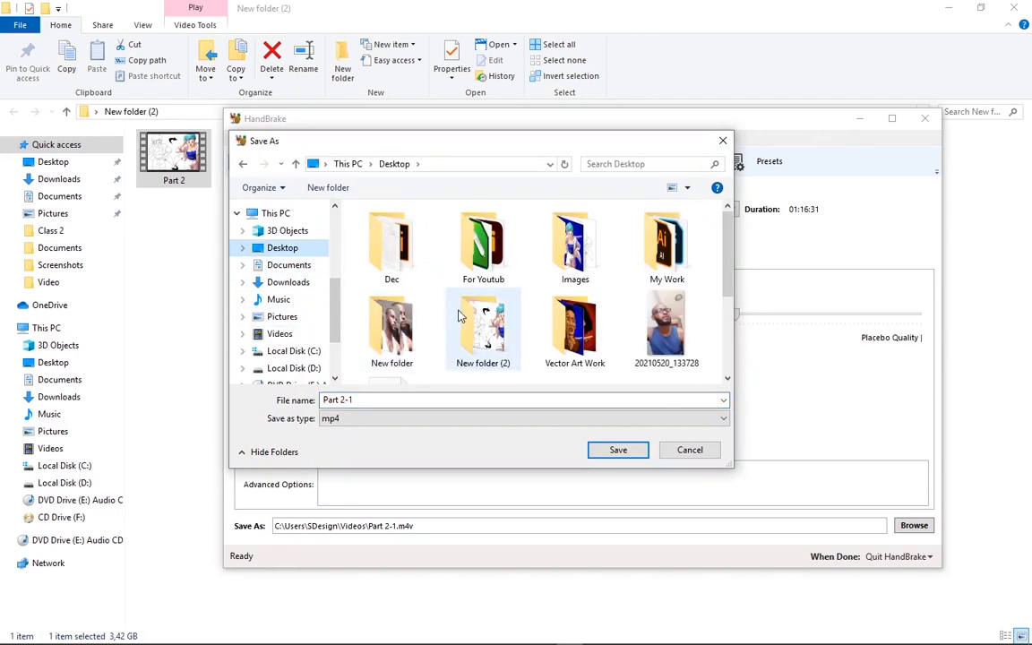
{"action": "scroll", "coordinate": [459, 314], "scroll_direction": "down", "scroll_amount": 1}
{"action": "left_click", "coordinate": [461, 314]}
{"action": "double_click", "coordinate": [484, 251]}
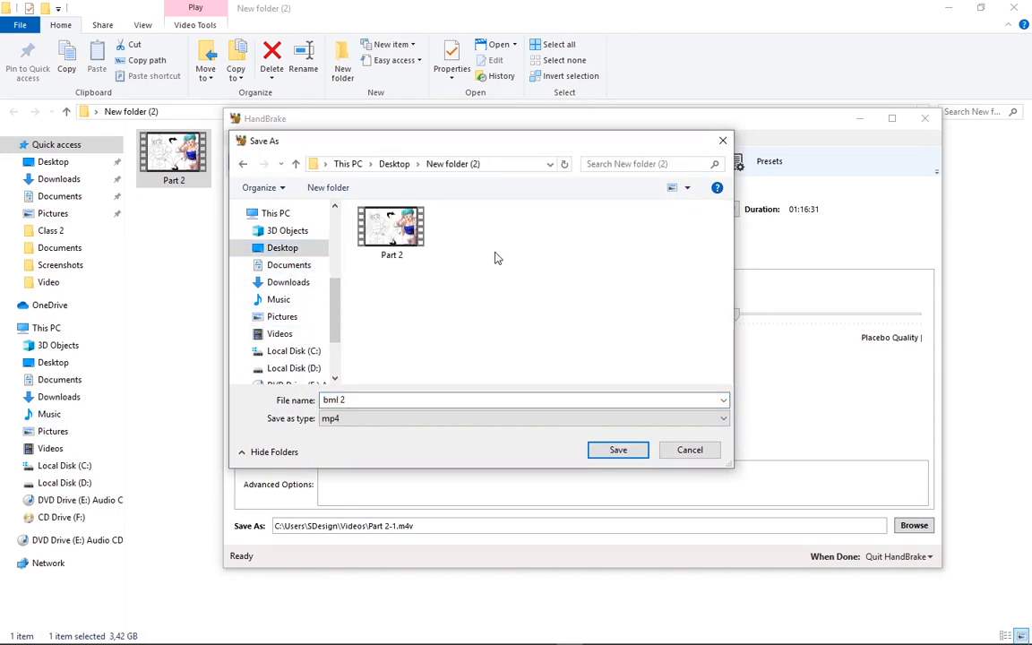
{"action": "left_click", "coordinate": [357, 400]}
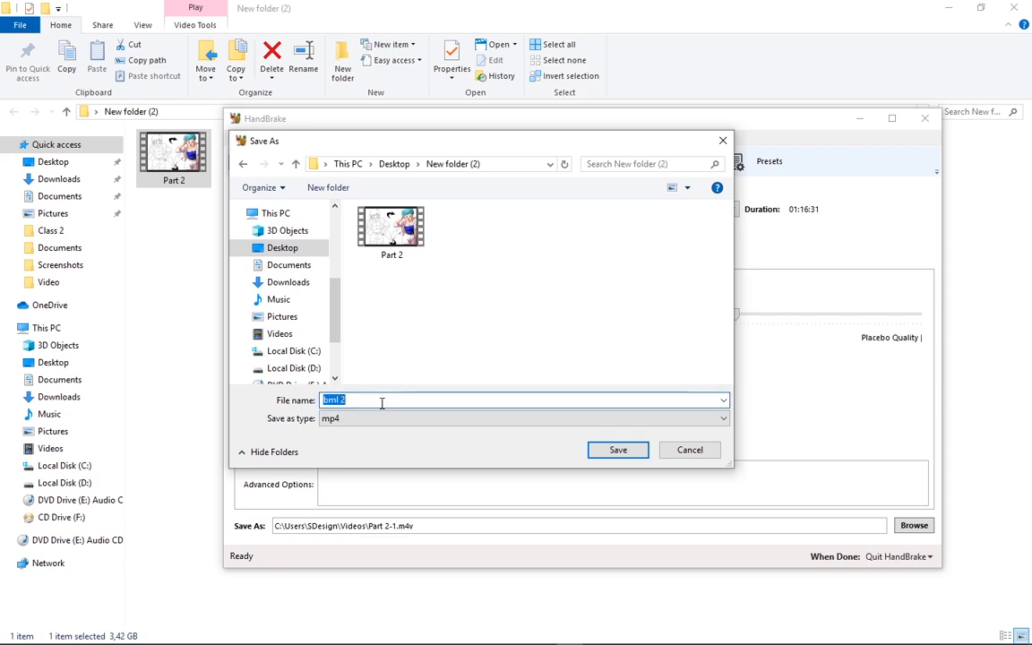
{"action": "type", "text": "pa"}
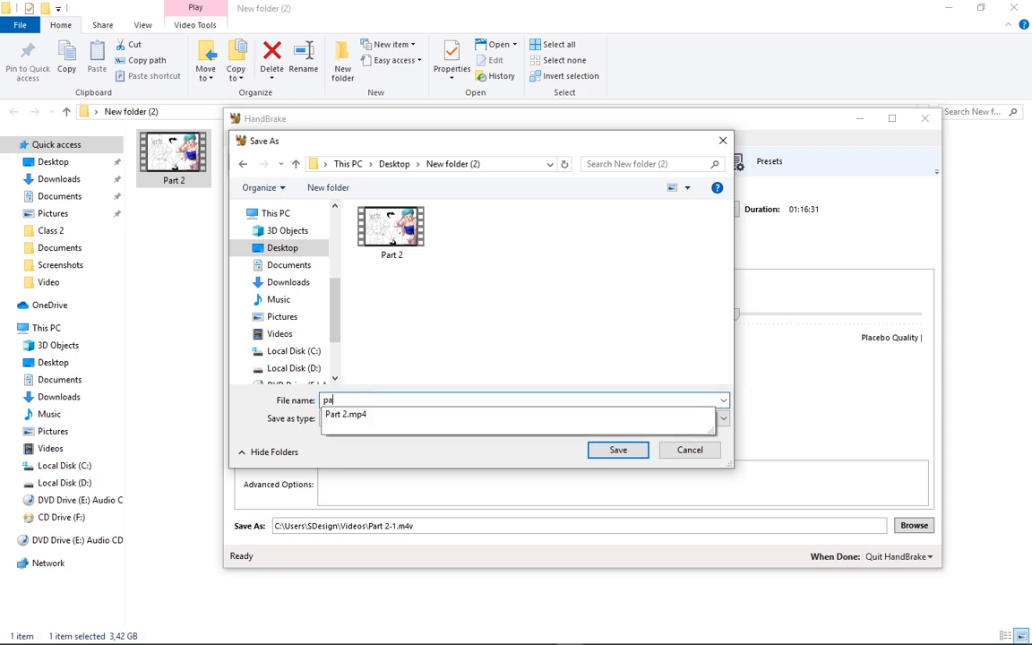
{"action": "type", "text": "rt 2 compress"}
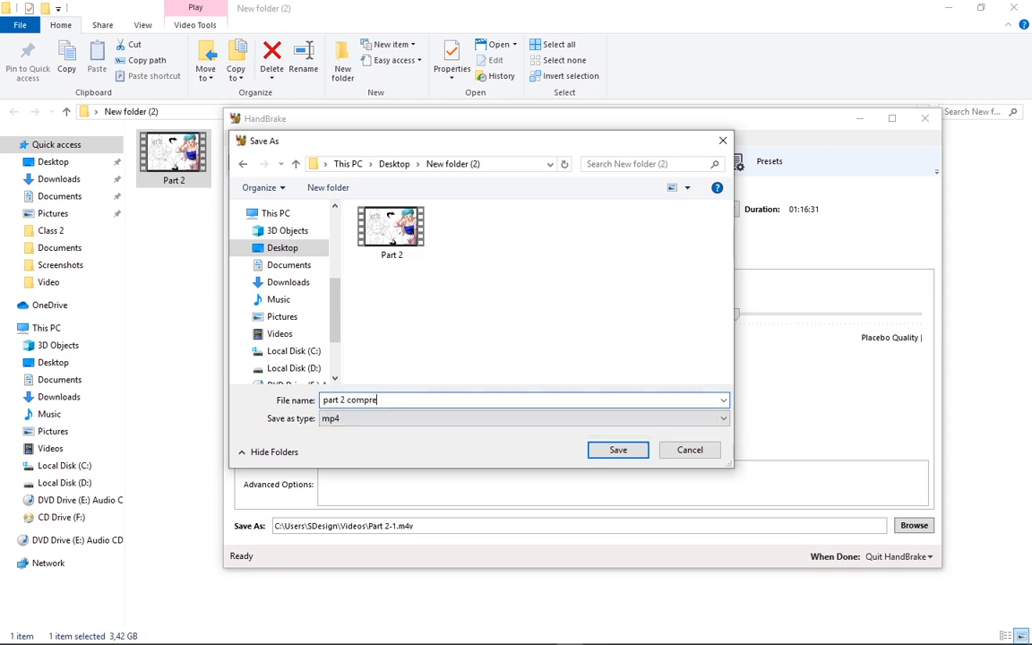
{"action": "left_click", "coordinate": [630, 454]}
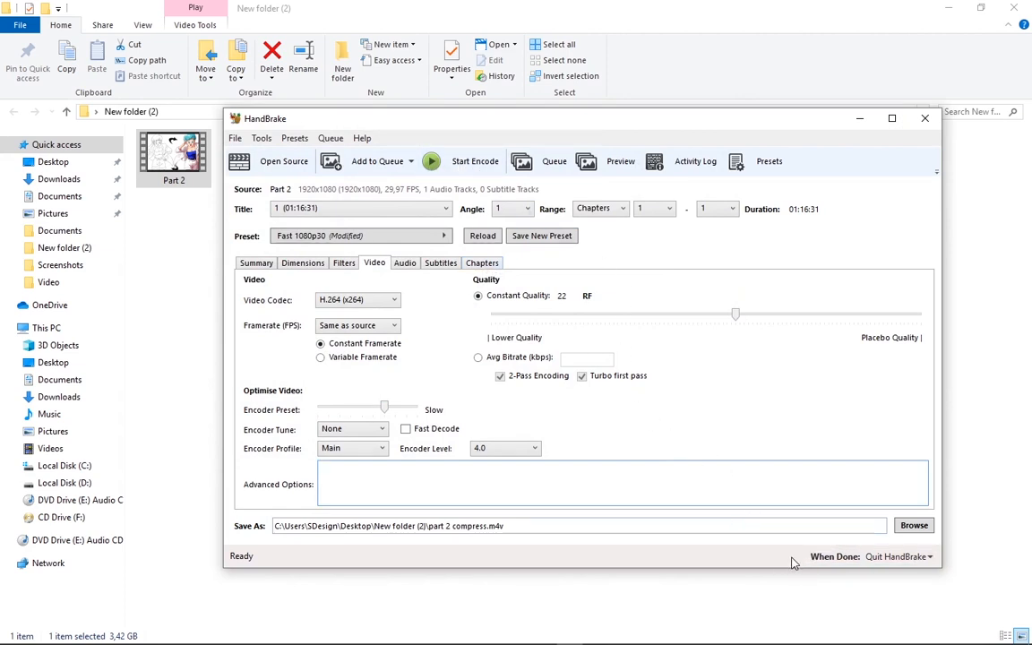
Keep Quit HandBrake as the action when done and start the encode.
{"action": "left_click", "coordinate": [925, 557]}
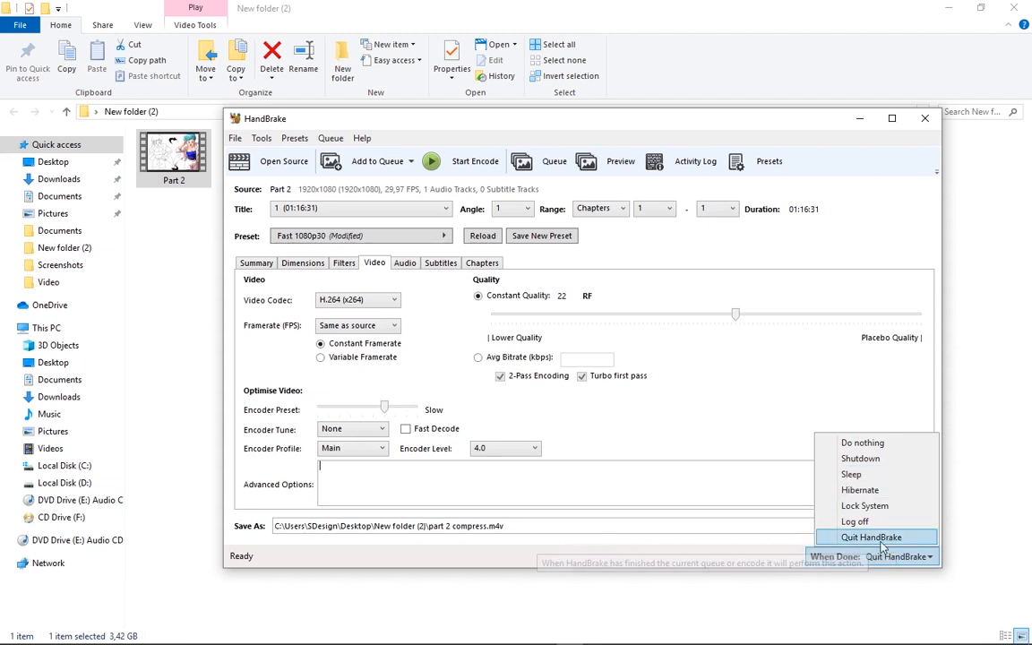
{"action": "left_click", "coordinate": [925, 558]}
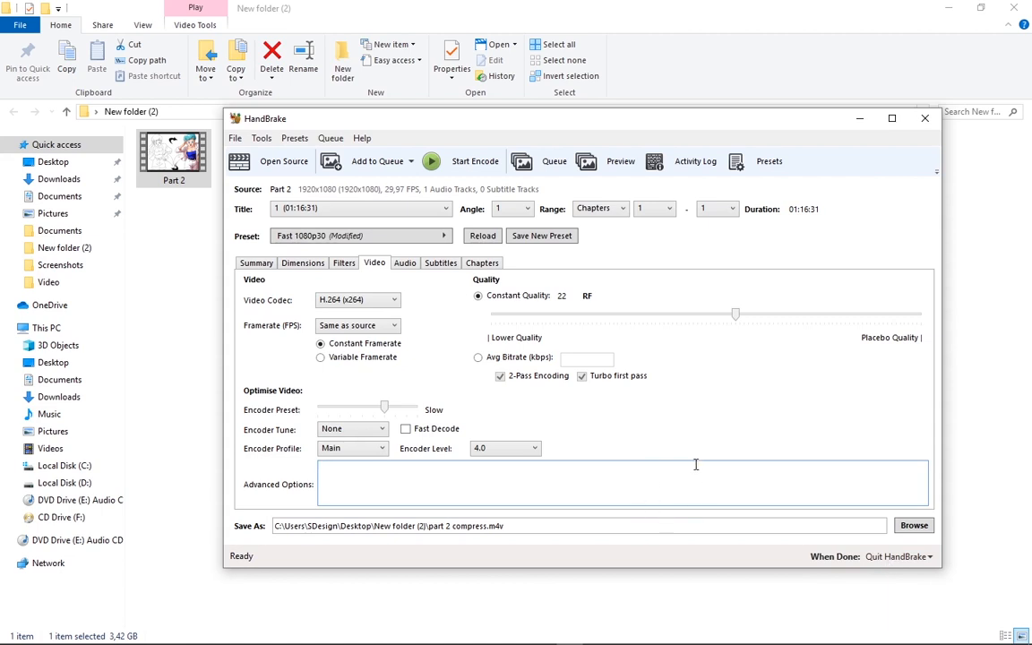
{"action": "left_click", "coordinate": [479, 166]}
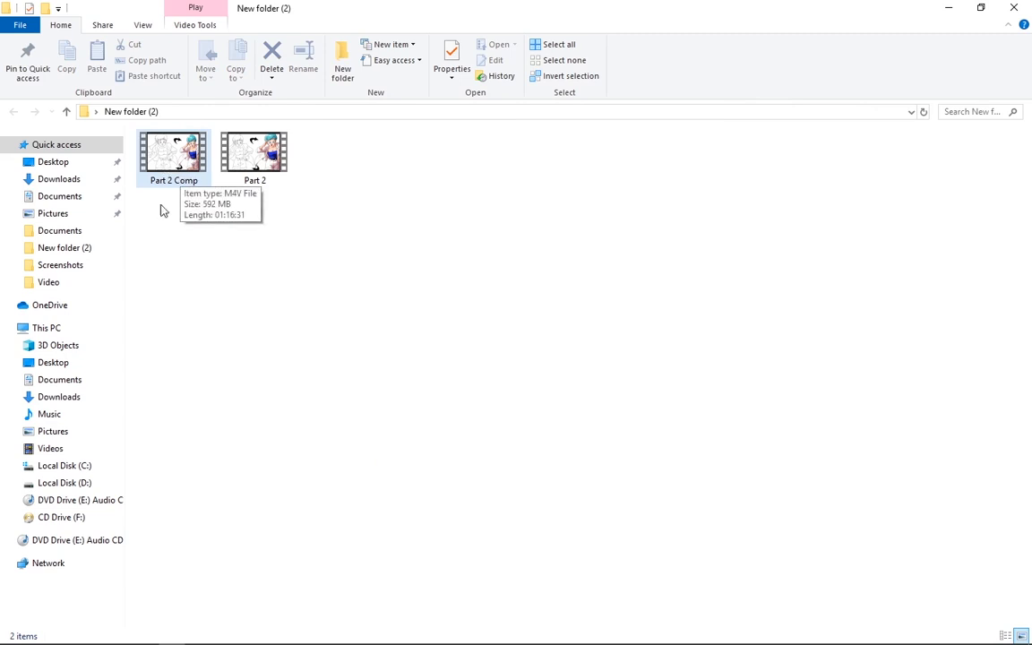
Check the file size of the original Part 2 video in its properties and close them.
{"action": "left_click", "coordinate": [264, 178]}
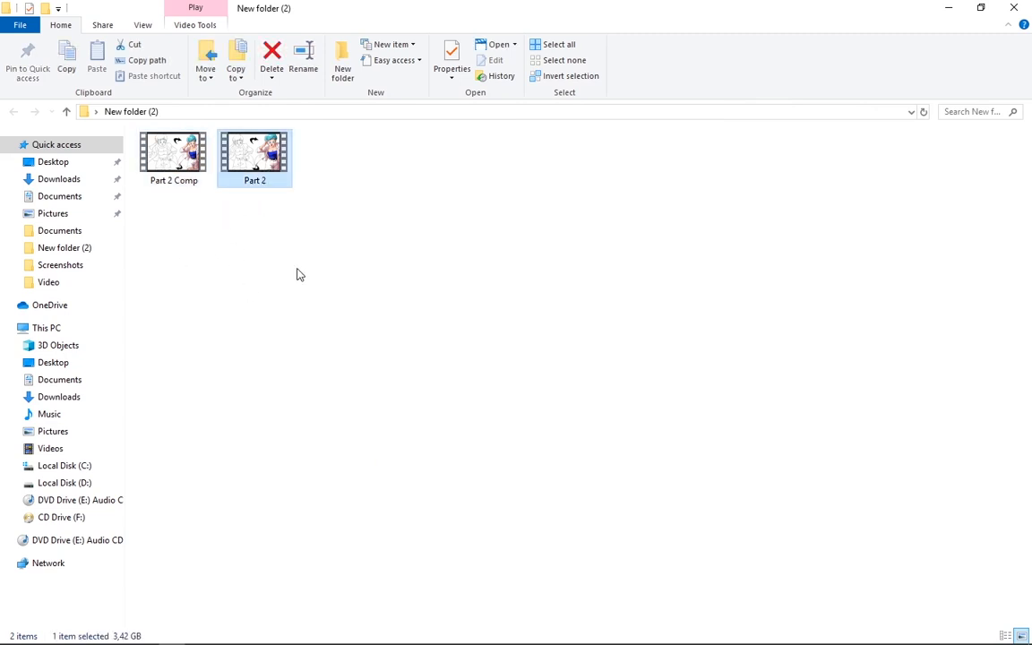
{"action": "right_click", "coordinate": [260, 179]}
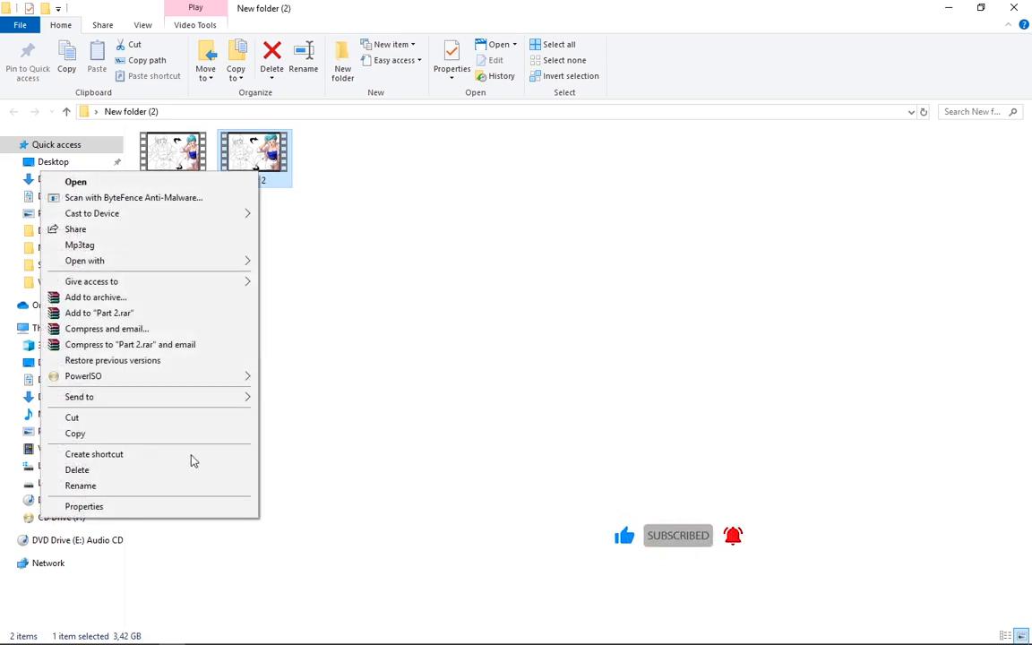
{"action": "left_click", "coordinate": [141, 508]}
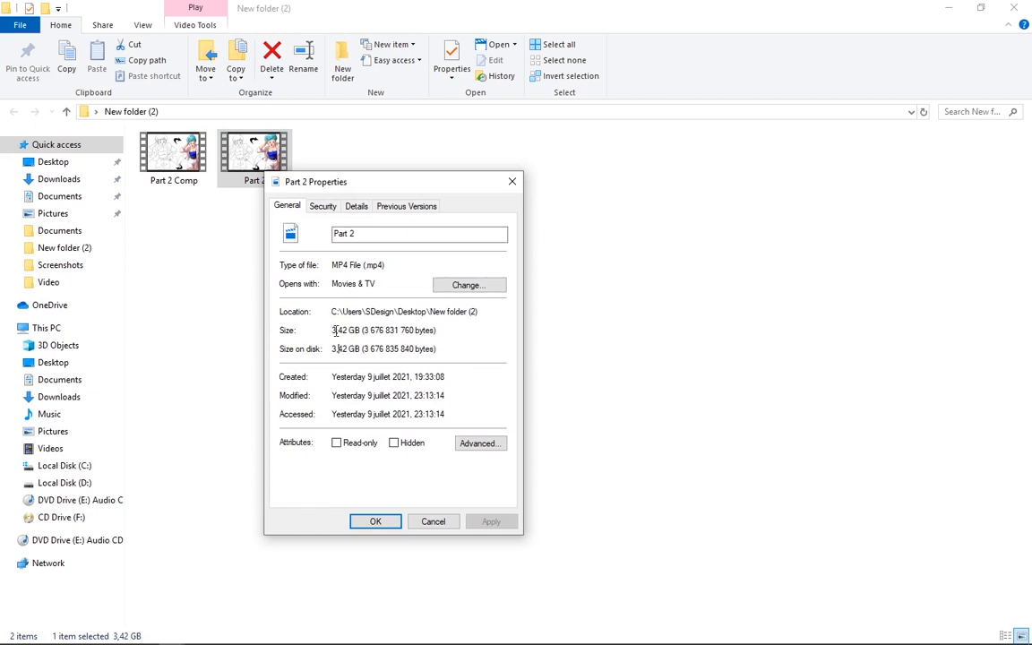
{"action": "left_click_drag", "start_coordinate": [335, 330], "coordinate": [349, 330]}
{"action": "left_click", "coordinate": [516, 183]}
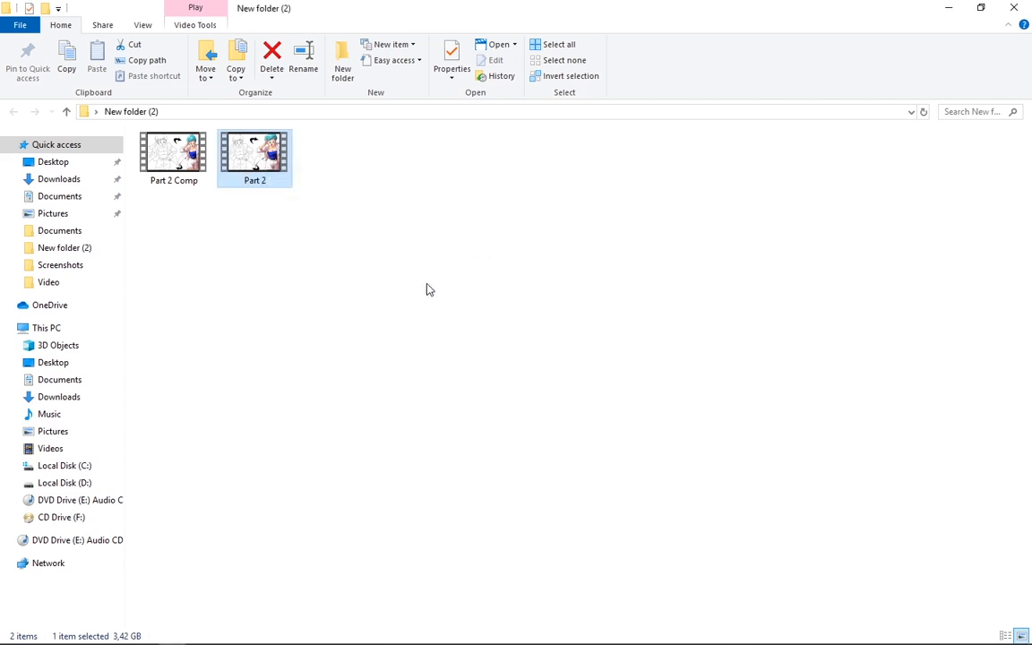
Check the file size of the compressed Part 2 Comp video in its properties.
{"action": "left_click", "coordinate": [185, 177]}
{"action": "right_click", "coordinate": [188, 174]}
{"action": "left_click", "coordinate": [135, 501]}
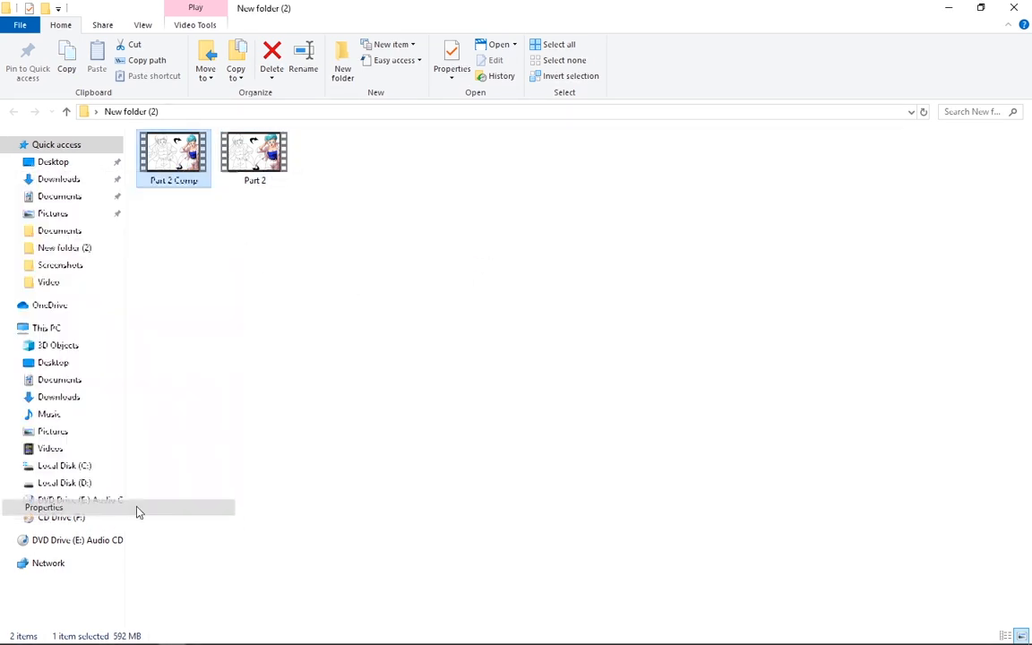
{"action": "mouse_move", "coordinate": [257, 331]}
{"action": "left_mouse_down"}
{"action": "mouse_move", "coordinate": [300, 331]}
{"action": "mouse_move", "coordinate": [271, 333]}
{"action": "left_mouse_up"}
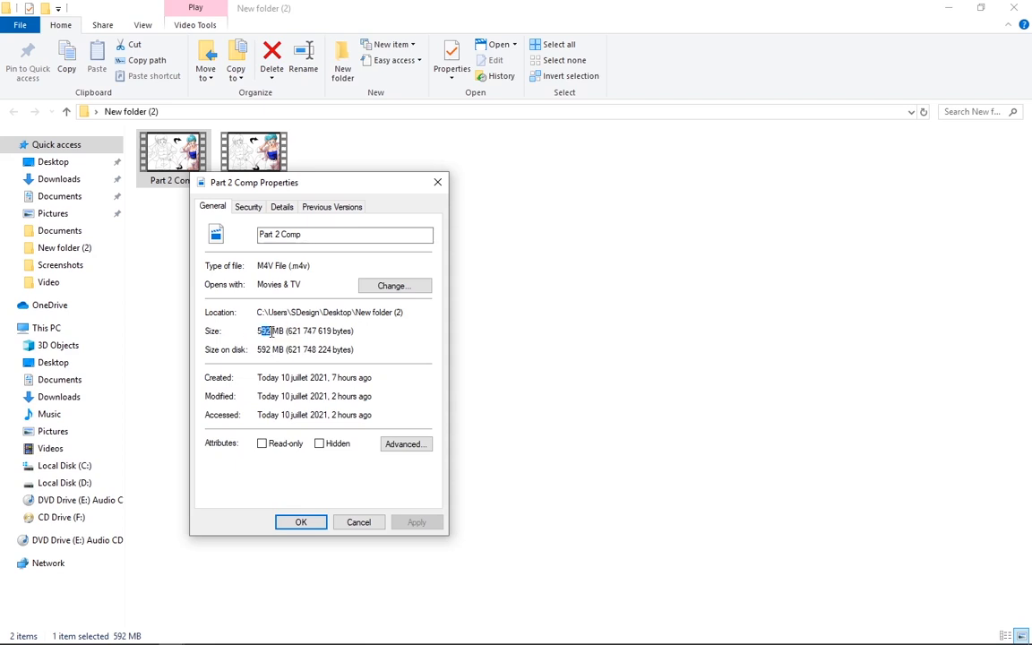
{"action": "left_click", "coordinate": [285, 330]}
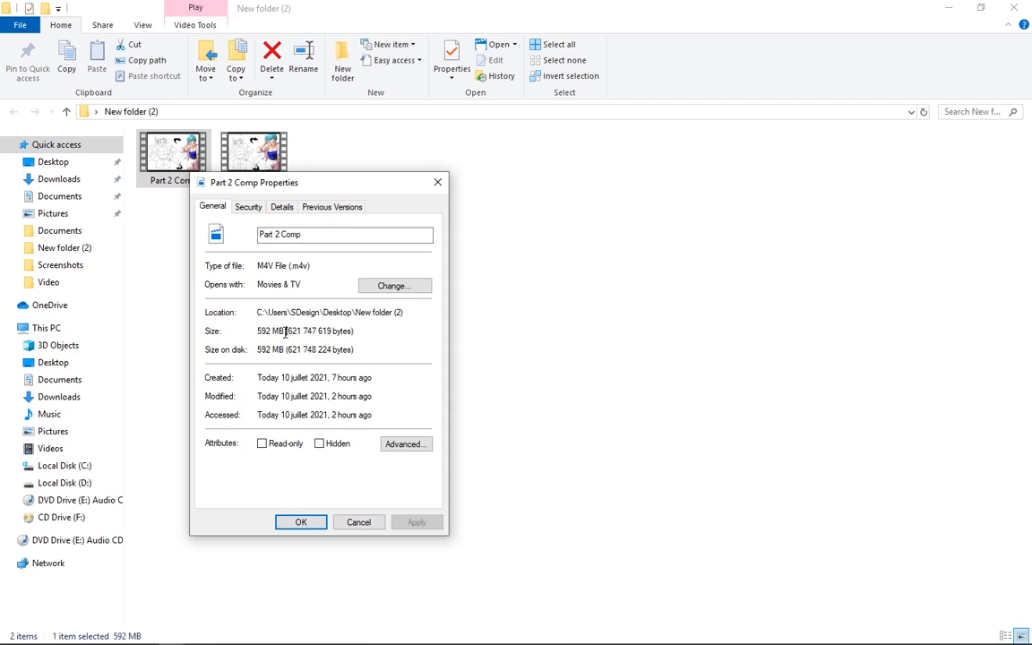